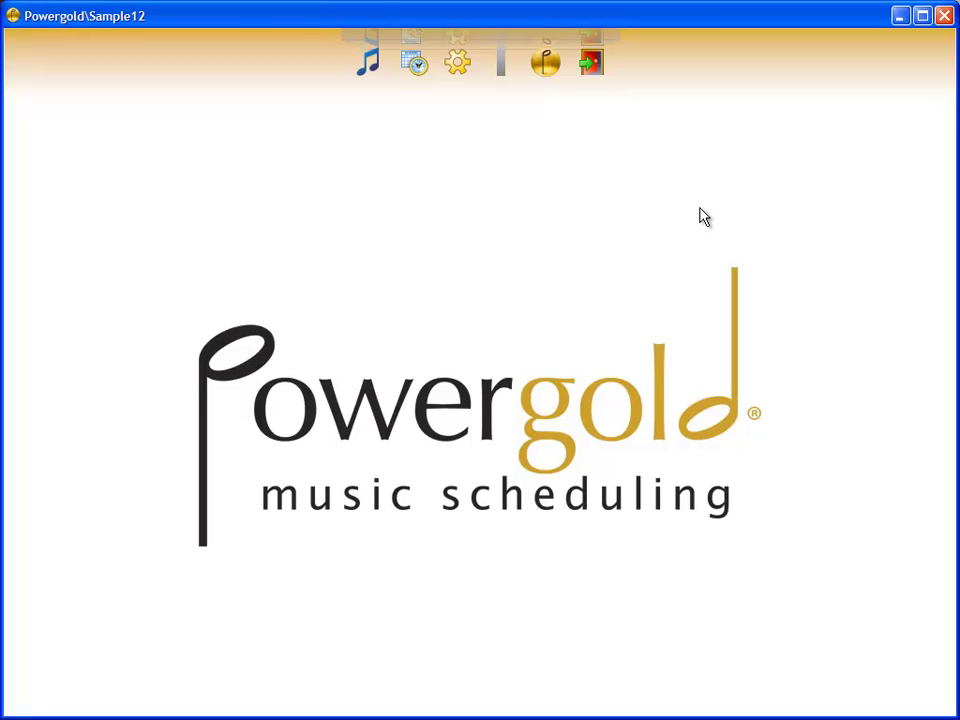
Open Format Control to list the Sample12 categories, from A-Power Current to H-HOLD.
left_click(457, 84)
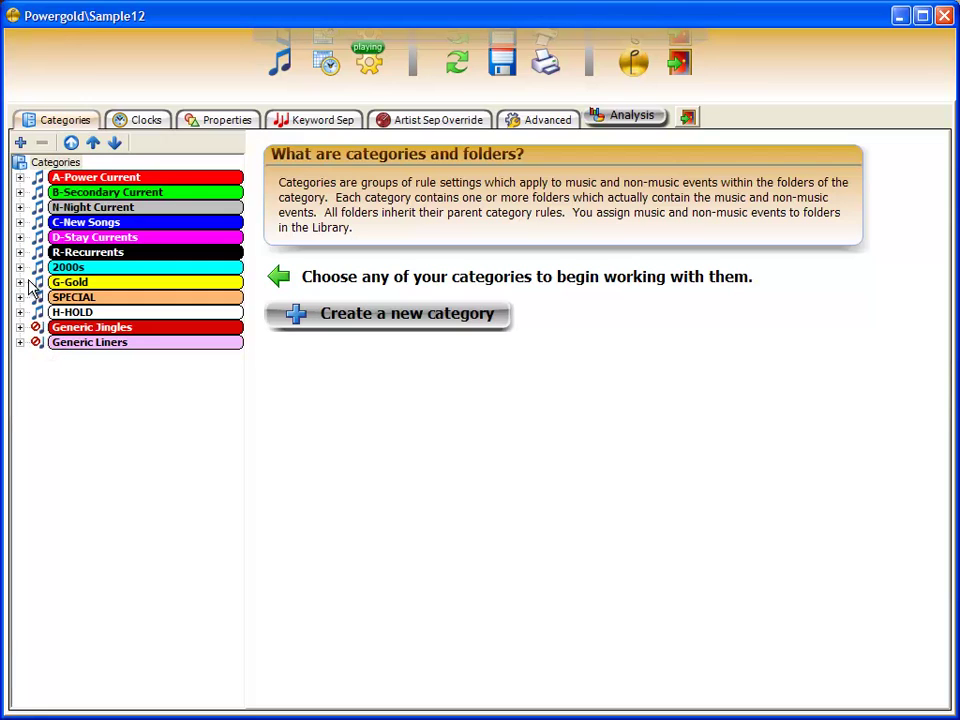
Expand every category in the tree and select G-Gold to show its decade folders and six rules.
left_click(114, 143)
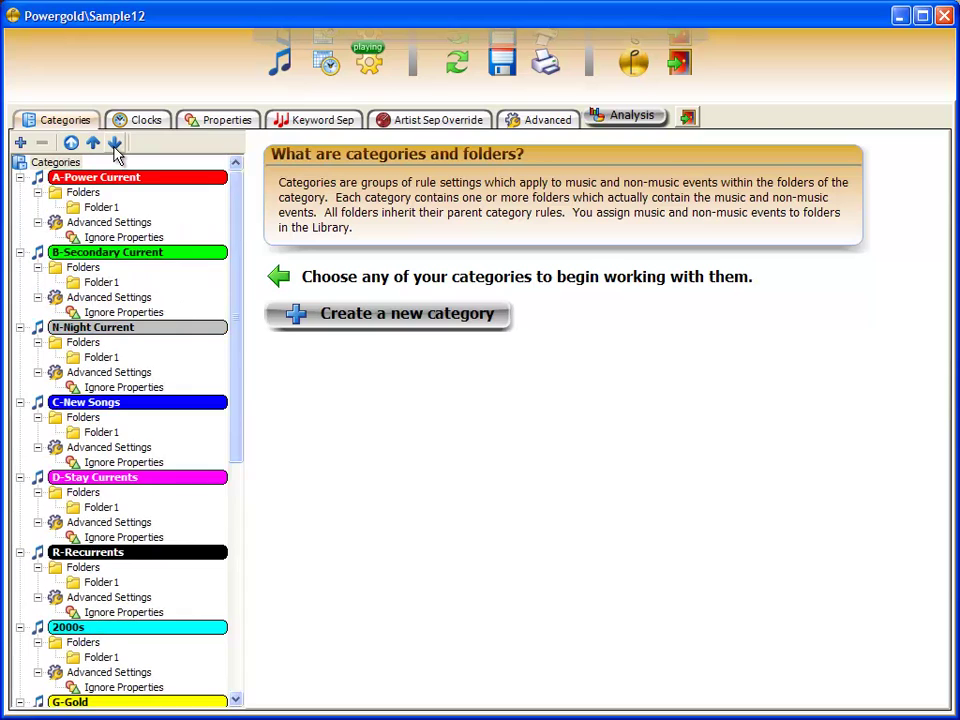
left_click_drag(236, 221, 180, 411)
left_click(128, 394)
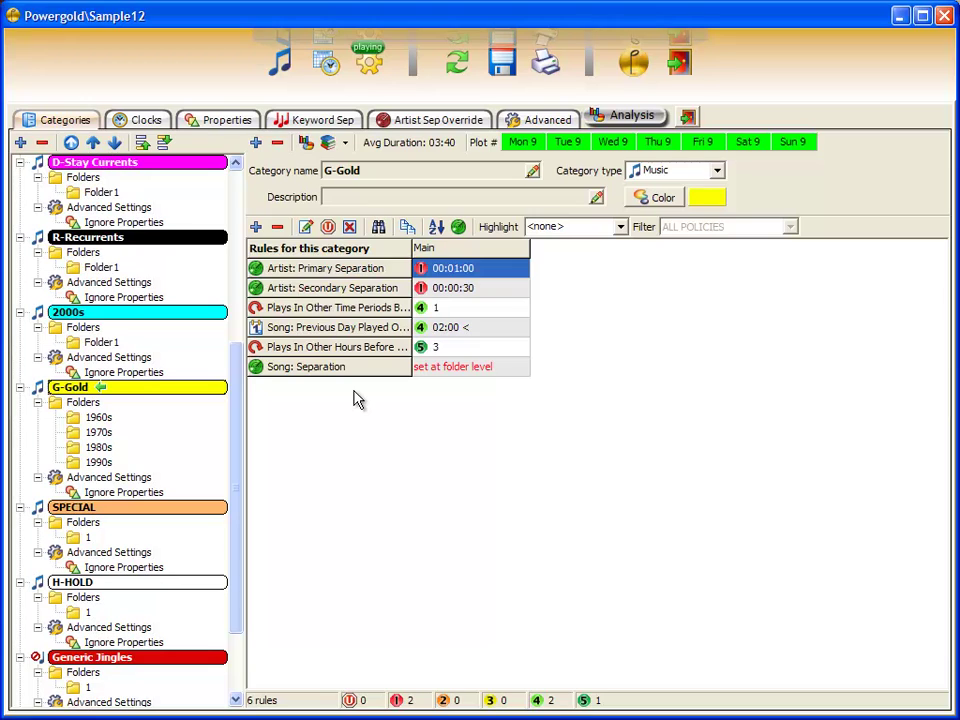
Add Title Separation from the Available Rules list as G-Gold's seventh rule.
double_click(358, 400)
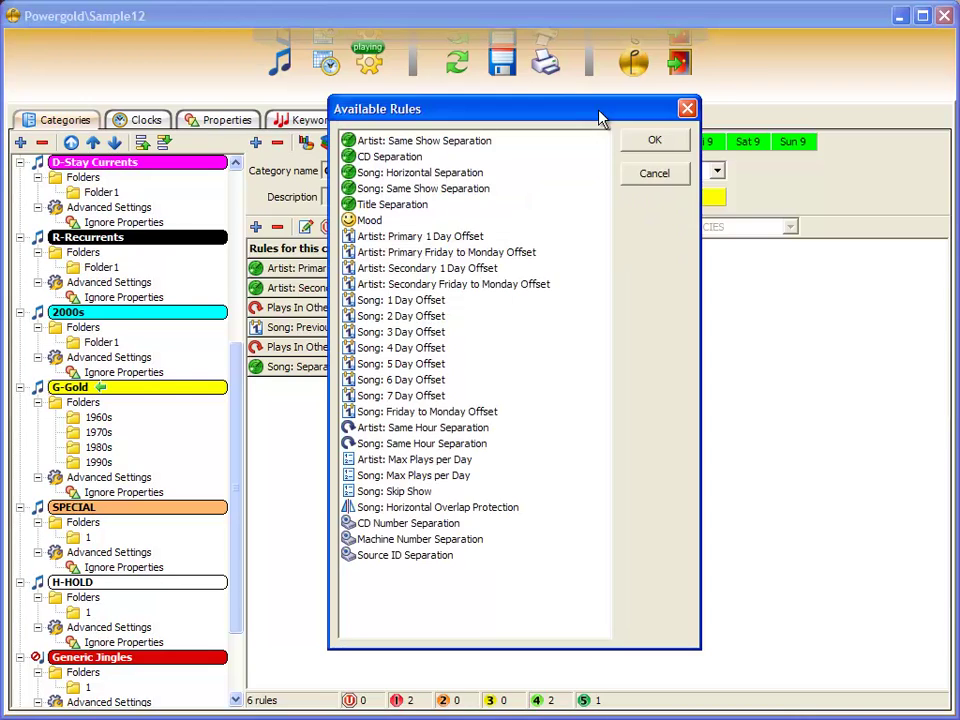
left_click(479, 177)
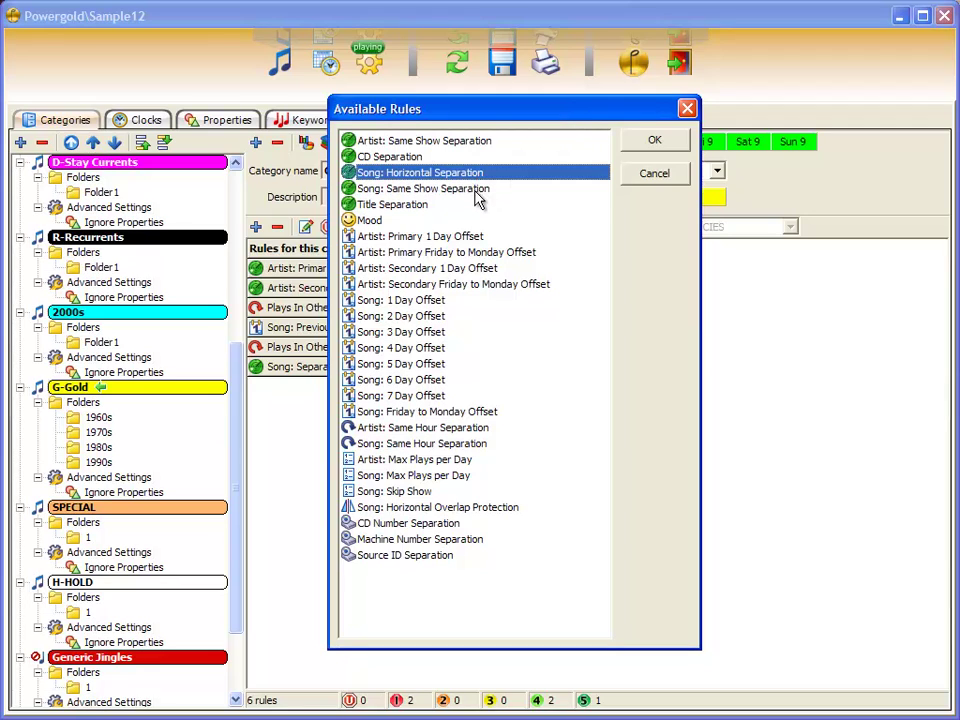
left_click(475, 203, "ctrl")
left_click(447, 252, "ctrl")
left_click(440, 332, "ctrl")
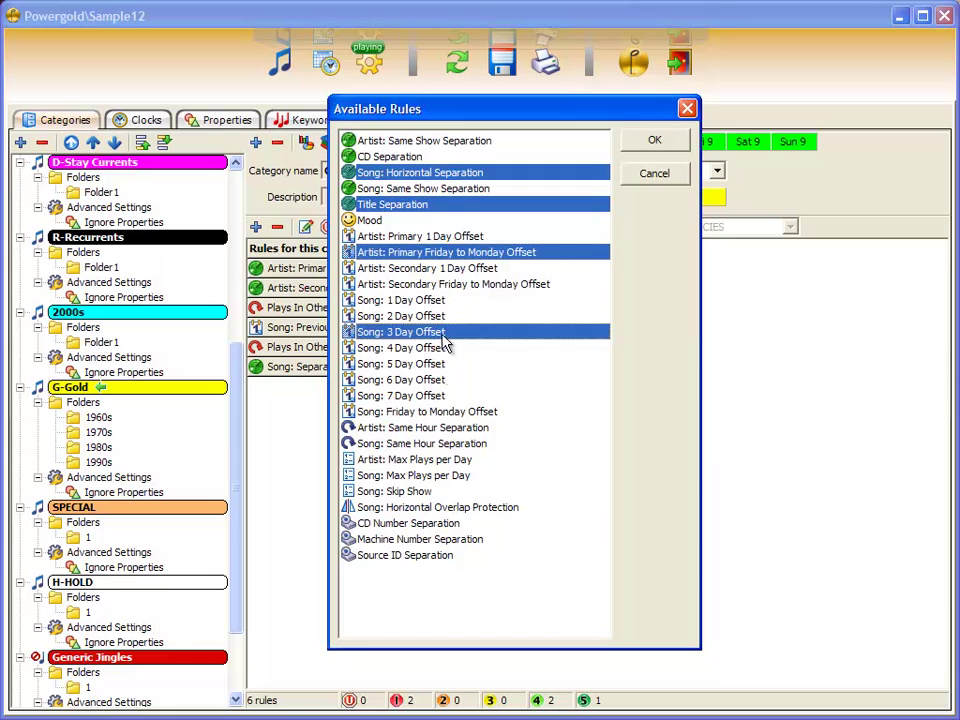
left_click(436, 396, "ctrl")
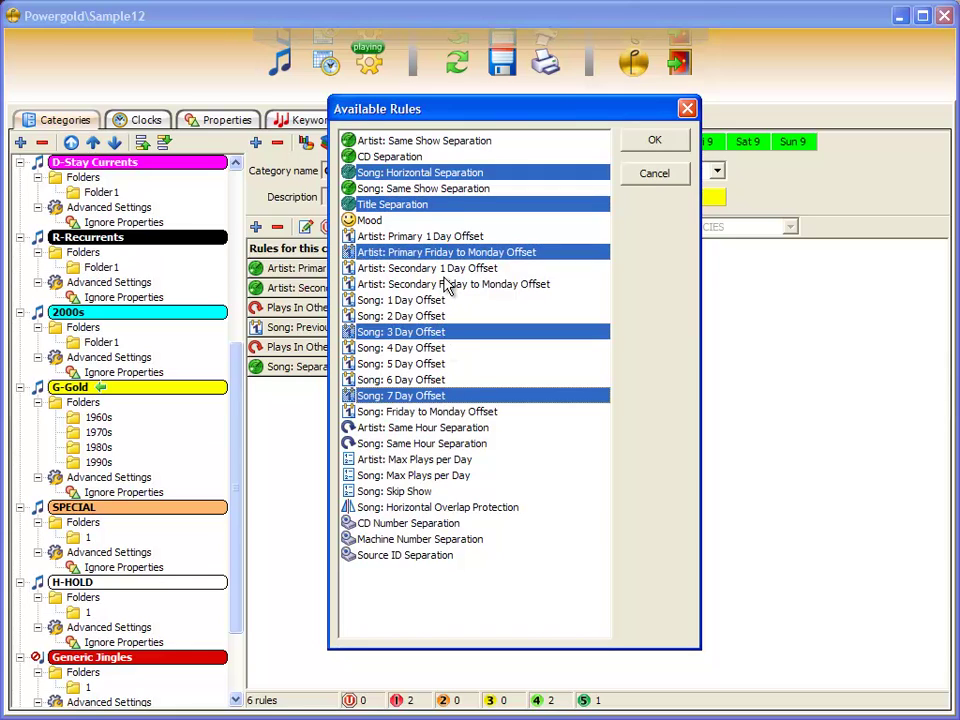
left_click(428, 206)
left_click(658, 148)
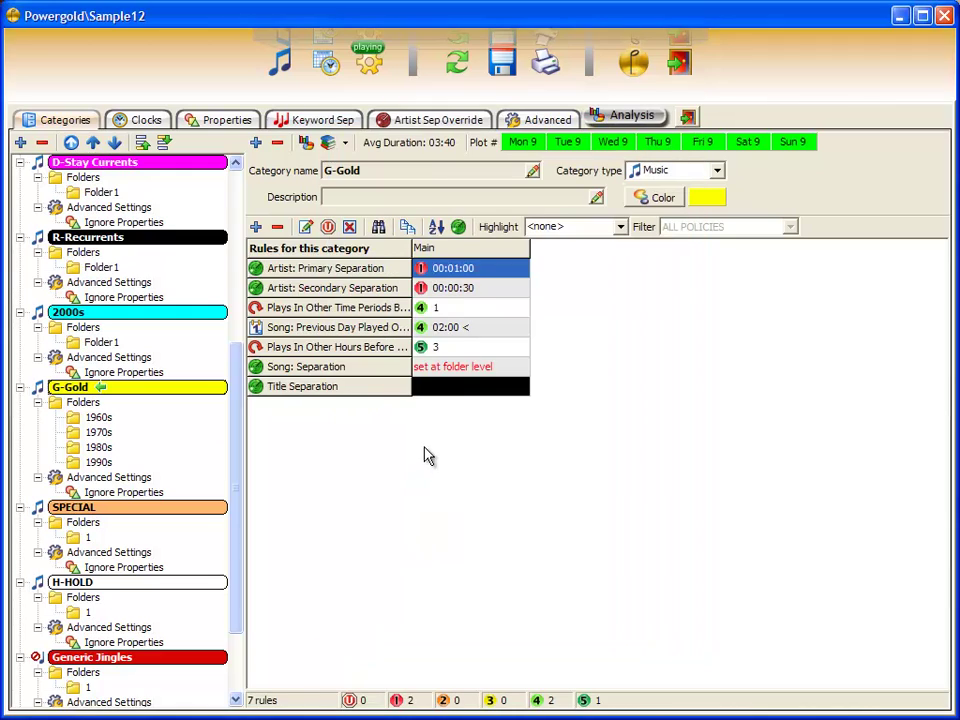
Set G-Gold's Title Separation rule to 03 hours, a 00:03:00 separation.
double_click(480, 390)
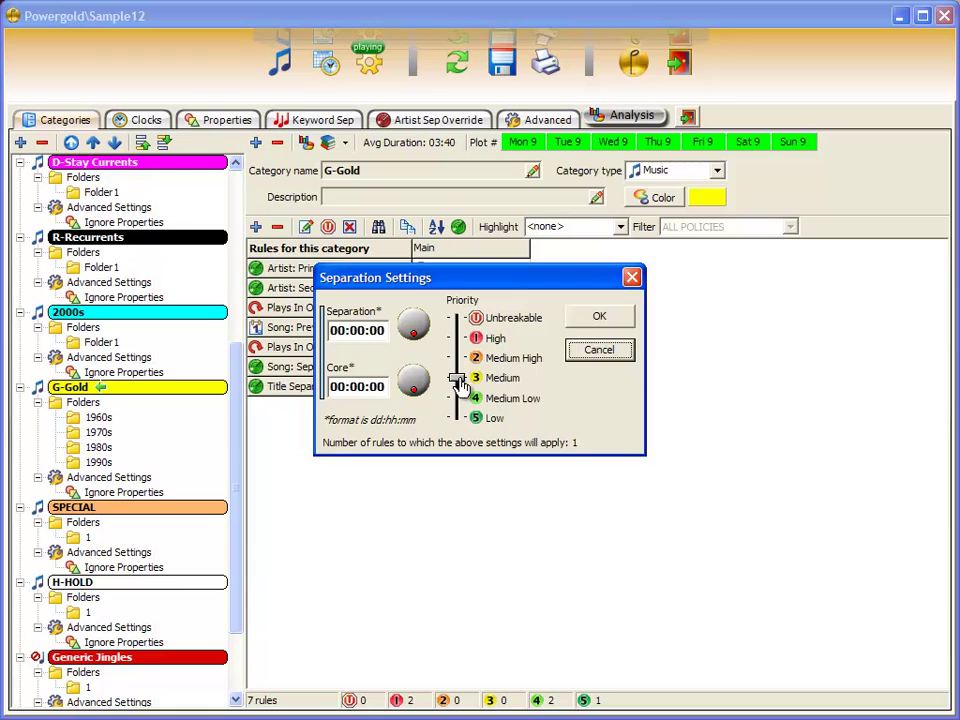
left_click_drag(459, 385, 454, 360)
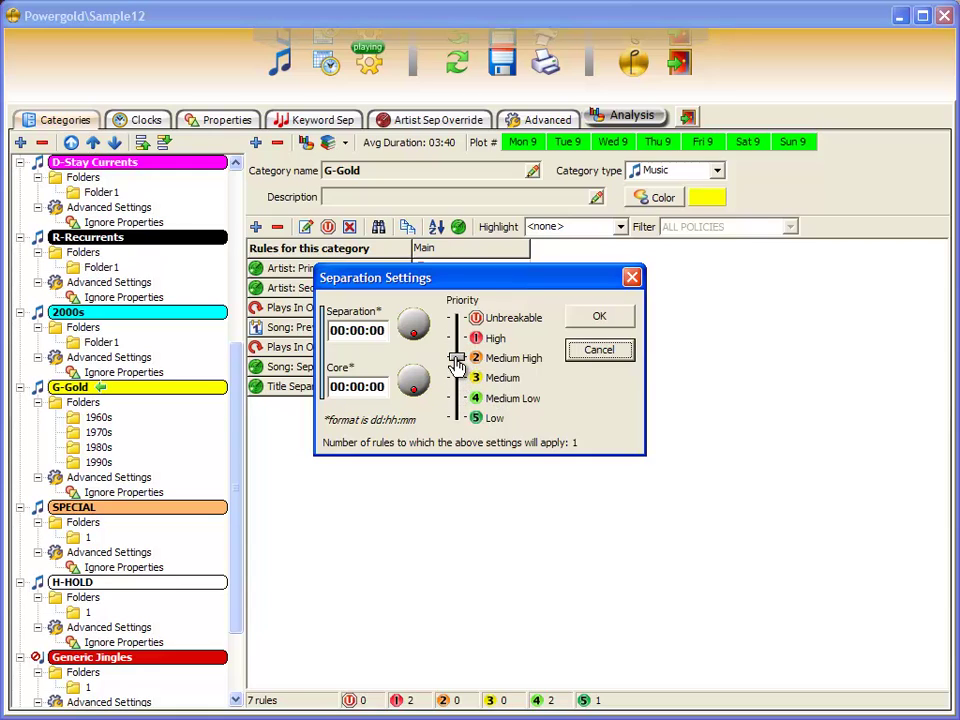
left_click(356, 331)
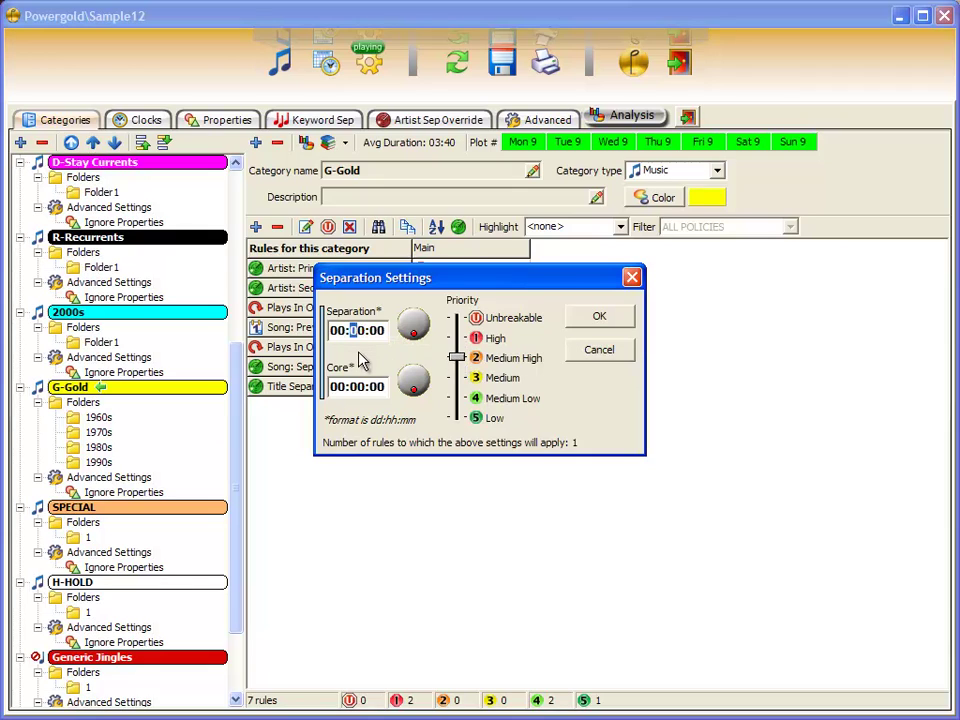
type("03")
left_click(599, 316)
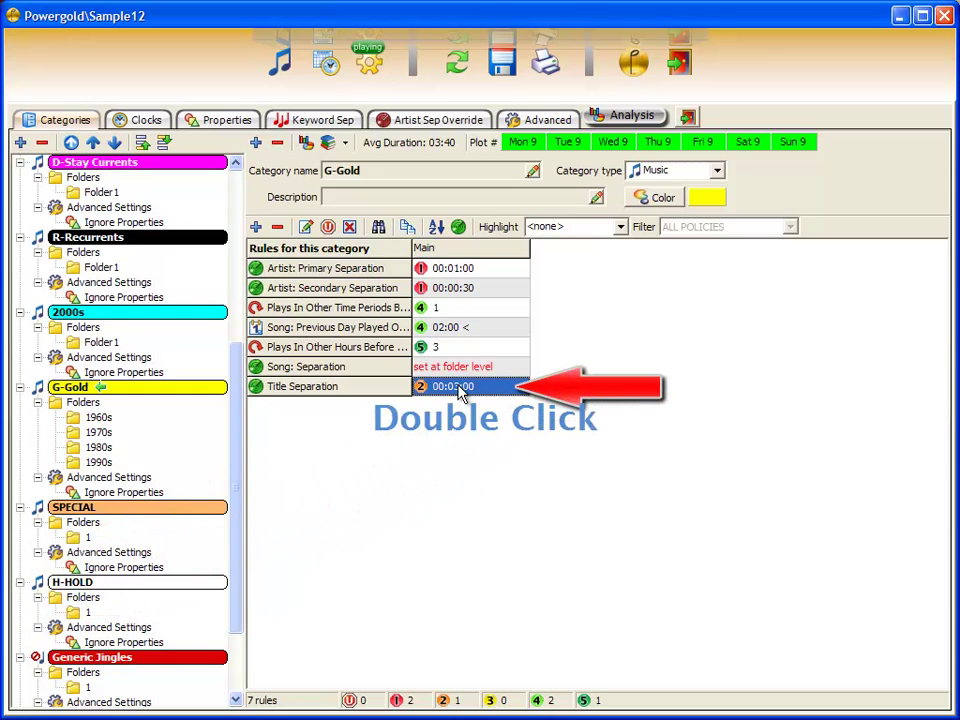
Give the Title Separation rule a 01-hour core time, reading 00:03:00/00:01:00.
double_click(460, 393)
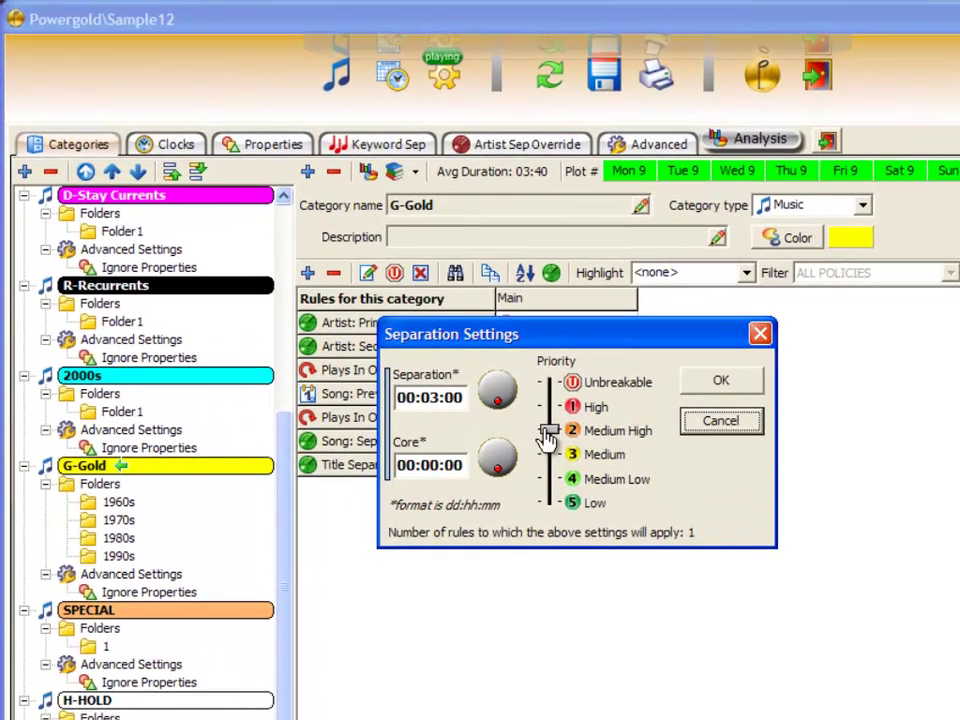
left_click(424, 465)
left_click(424, 465)
type("01")
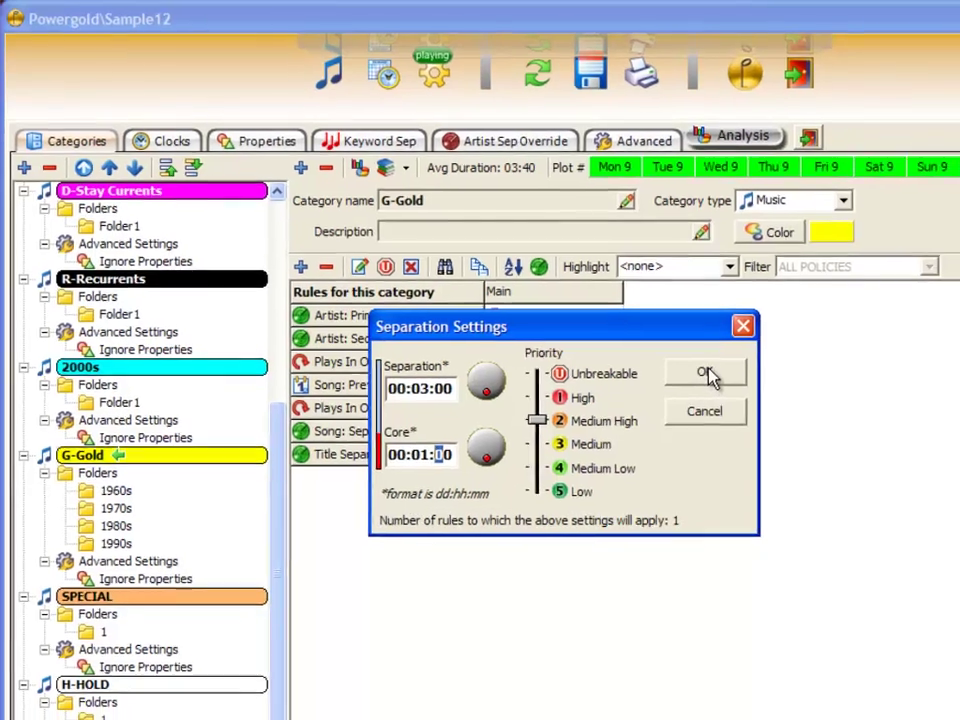
left_click(705, 375)
Lower the Title Separation rule's priority to Low.
double_click(551, 454)
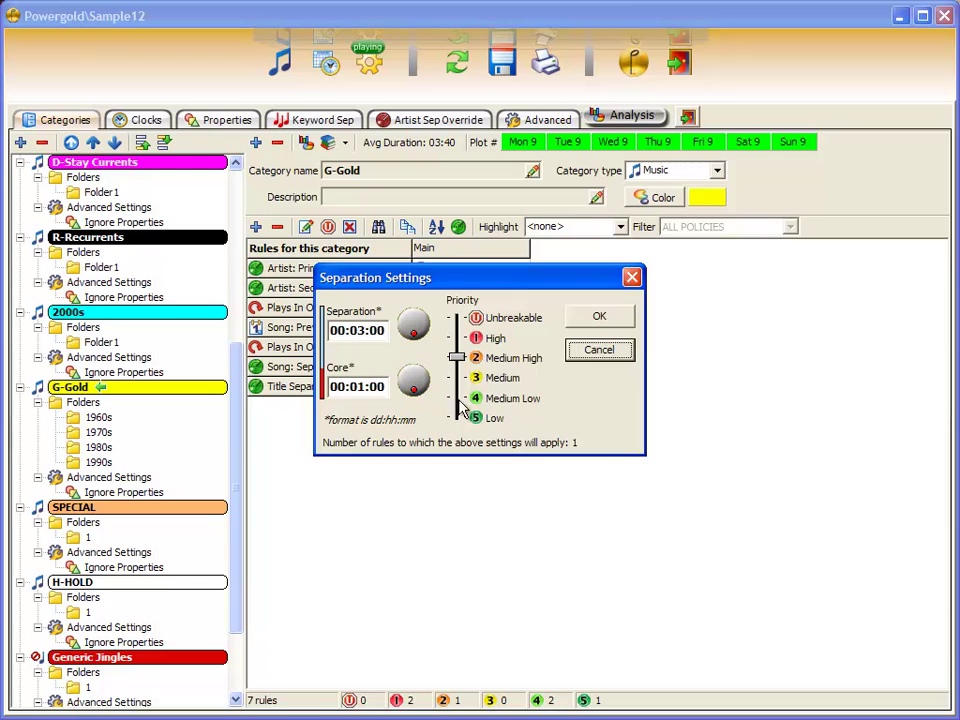
left_click_drag(460, 358, 458, 420)
left_click(598, 316)
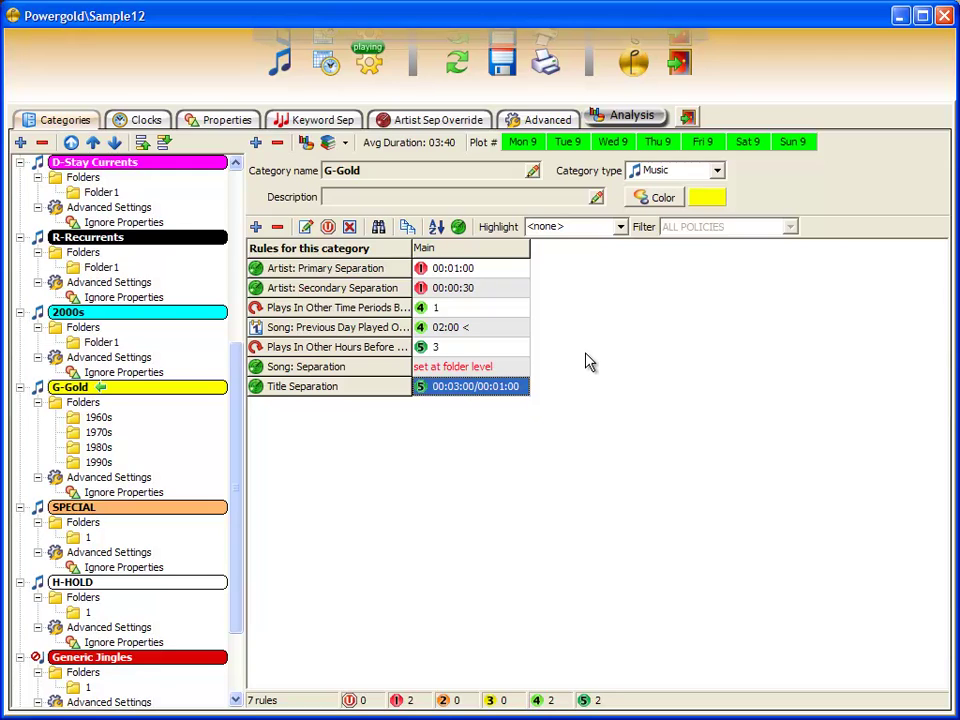
Show G-Gold's folder summary: 1960s 10%, 1970s and 1980s 25%, 1990s 40% exposure.
left_click(172, 242)
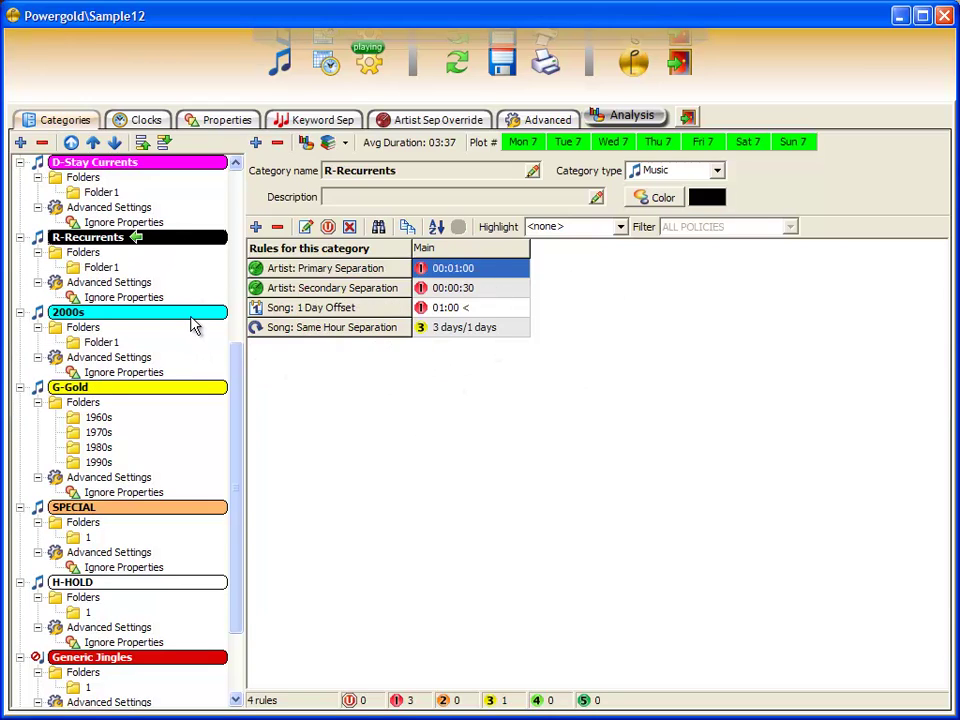
left_click(138, 390)
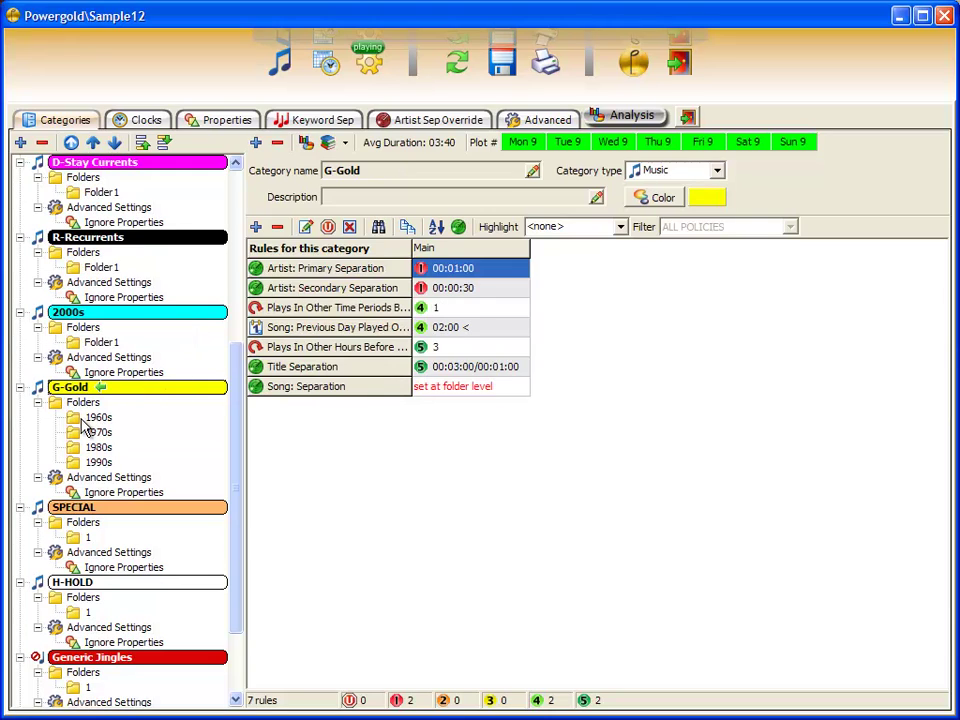
left_click(84, 403)
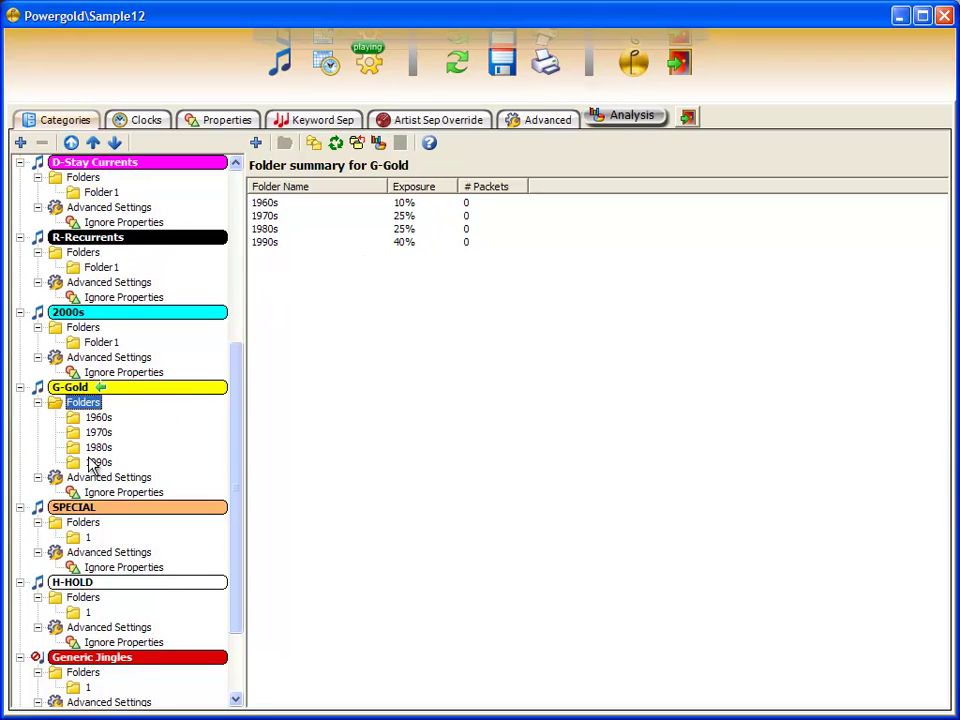
Open the 1960s folder's settings and check the Main search depth of 30 percent.
left_click(100, 420)
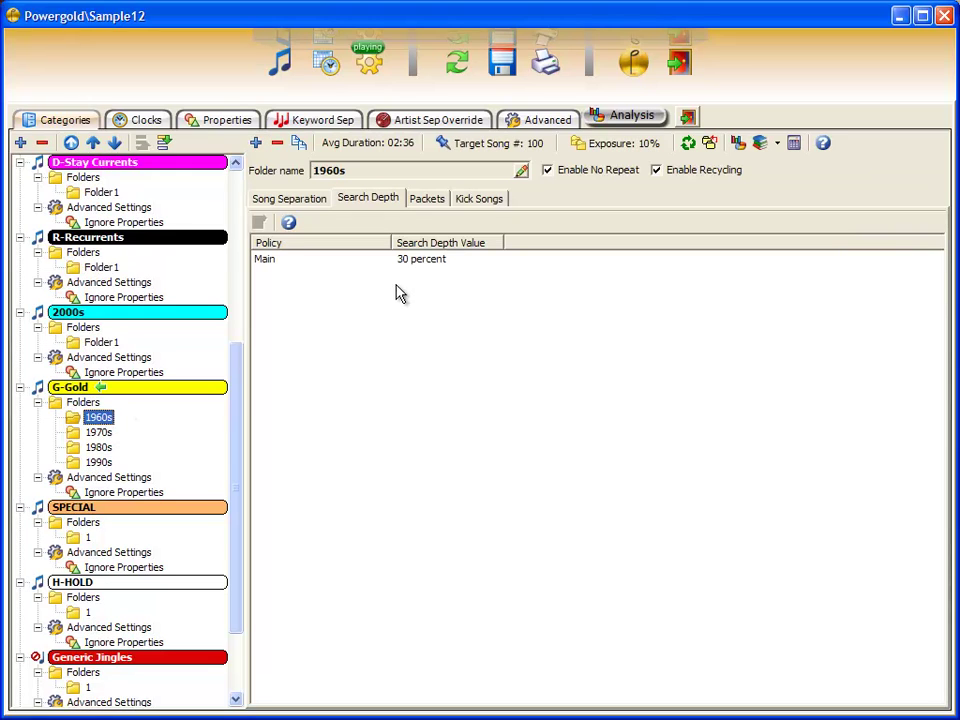
double_click(428, 262)
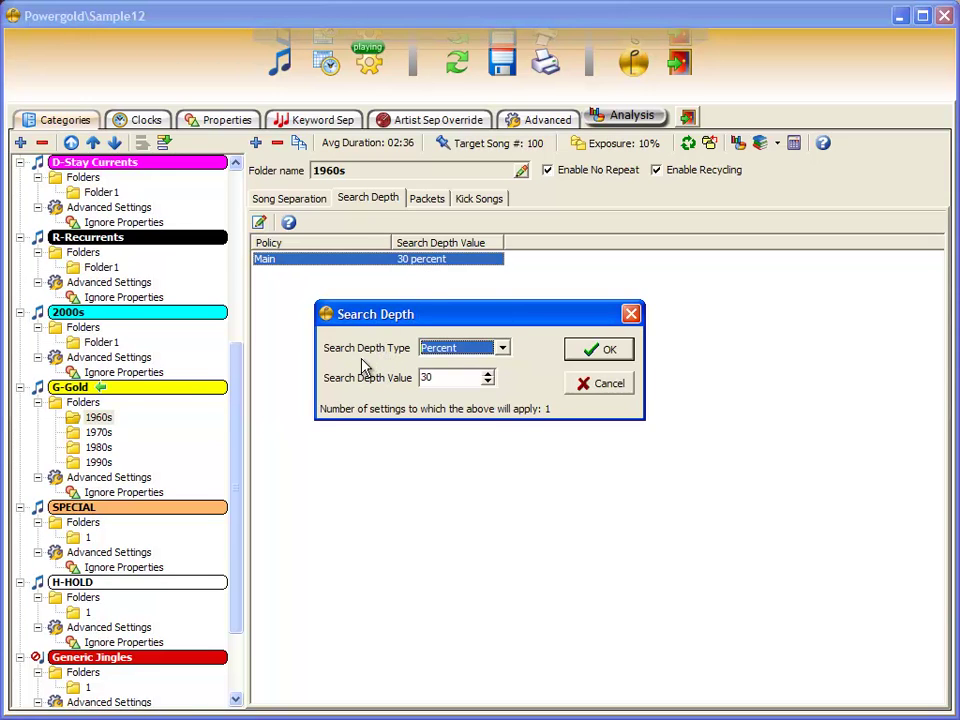
key("Return")
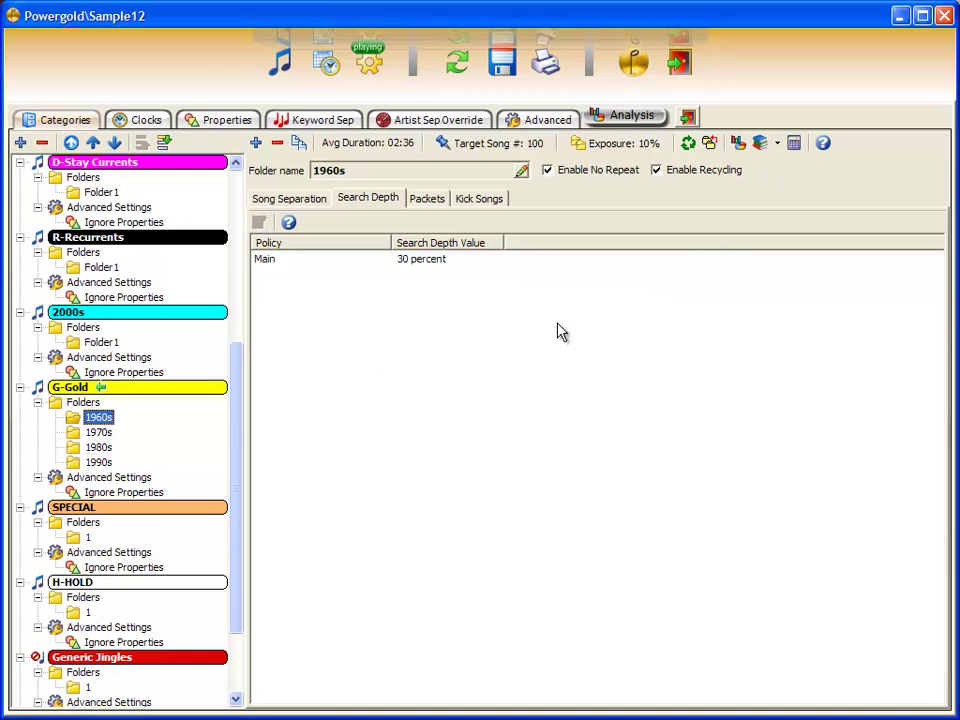
Review G-Gold's advanced settings: circulation days 21, dayparts Active, kick dayparted songs Inactive.
left_click(116, 481)
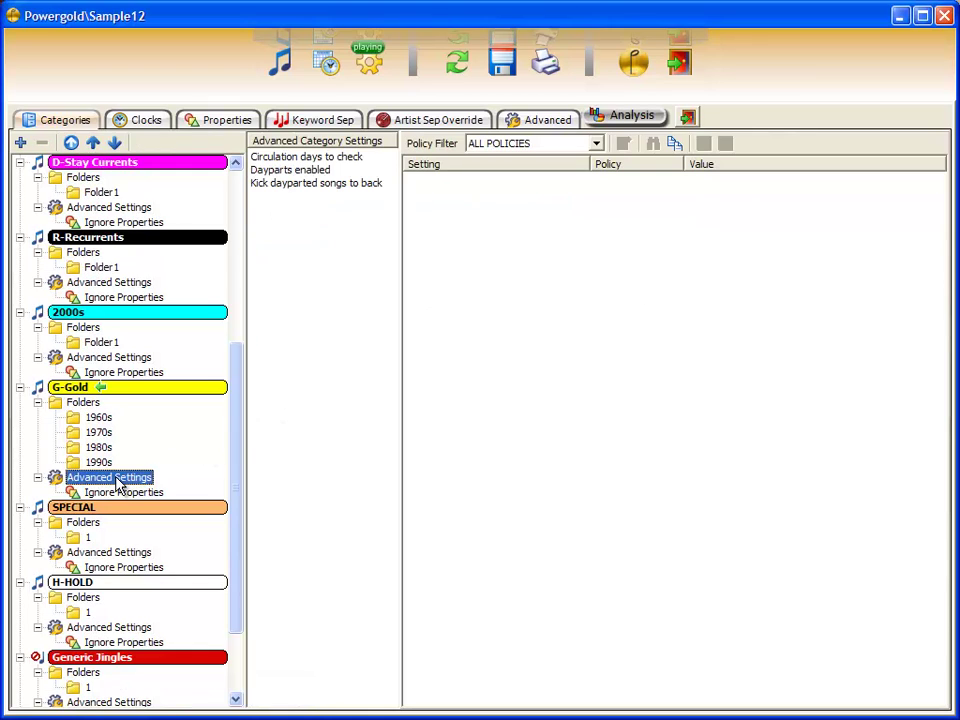
left_click(339, 160)
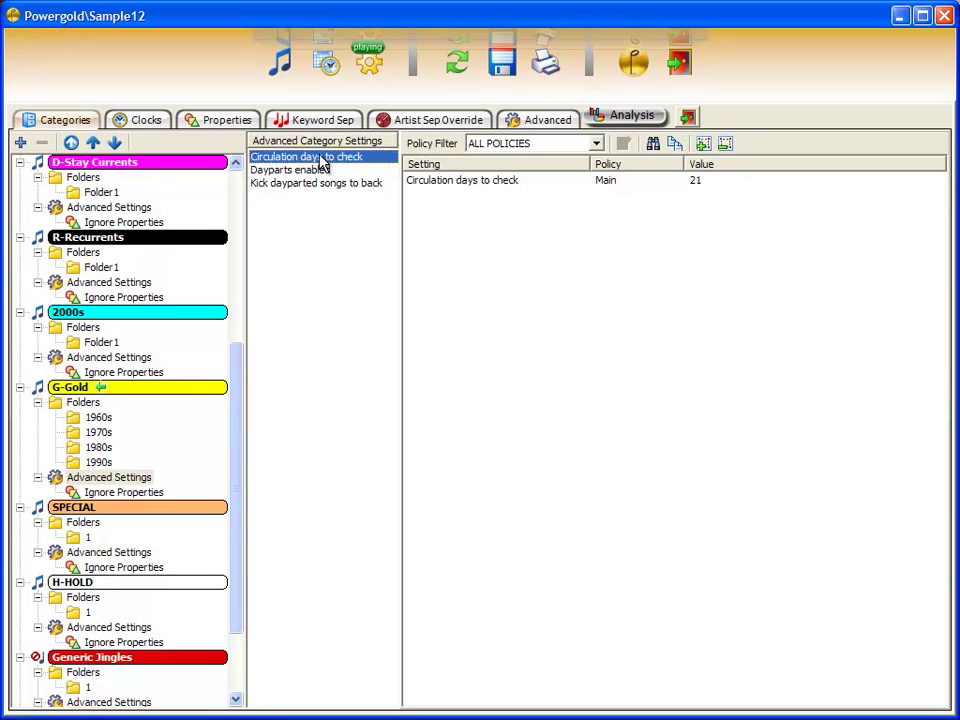
left_click(317, 170)
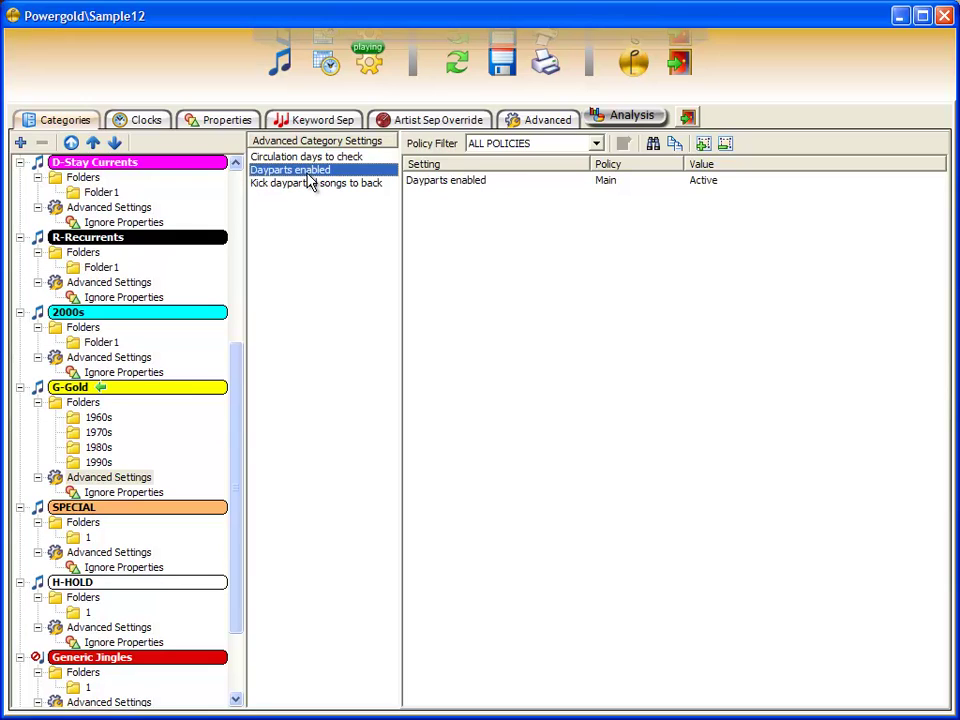
left_click(318, 188)
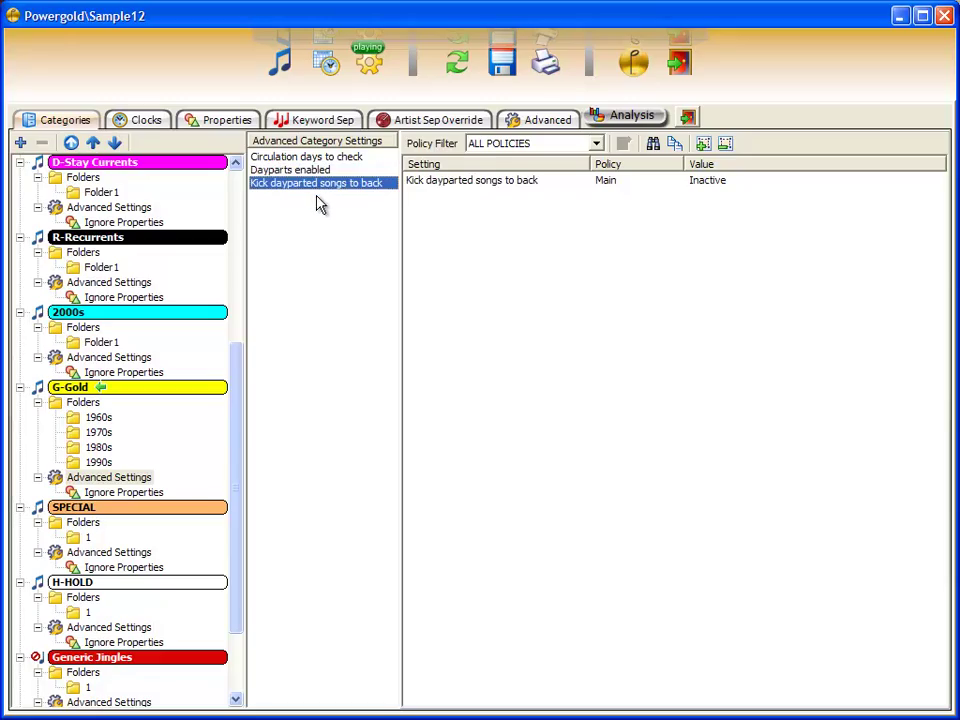